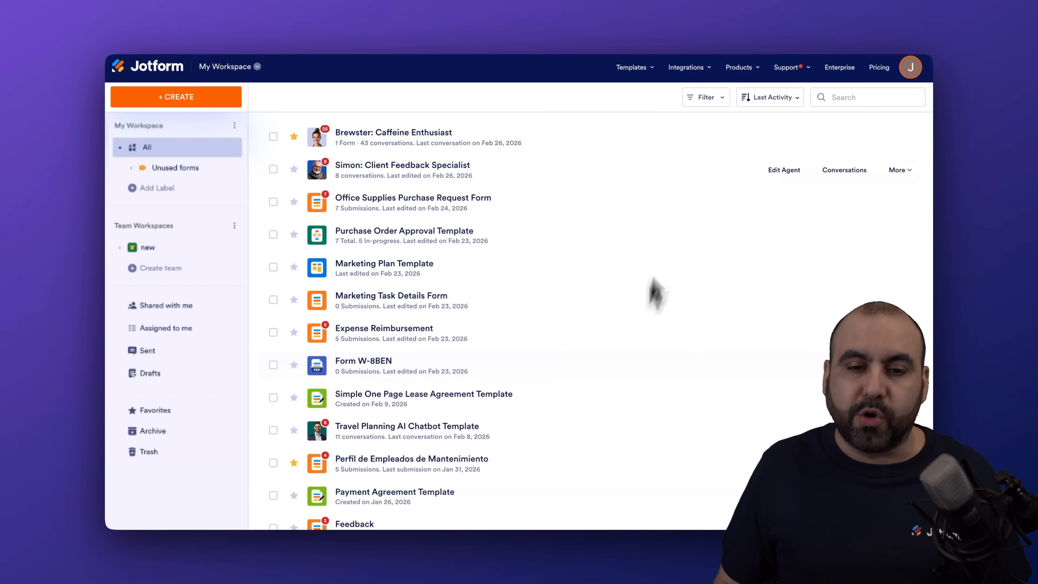
- Edit the Brewster agent, choose Publish > AI Chatbot for WordPress and get the free plugin
mouse_move(772, 128)
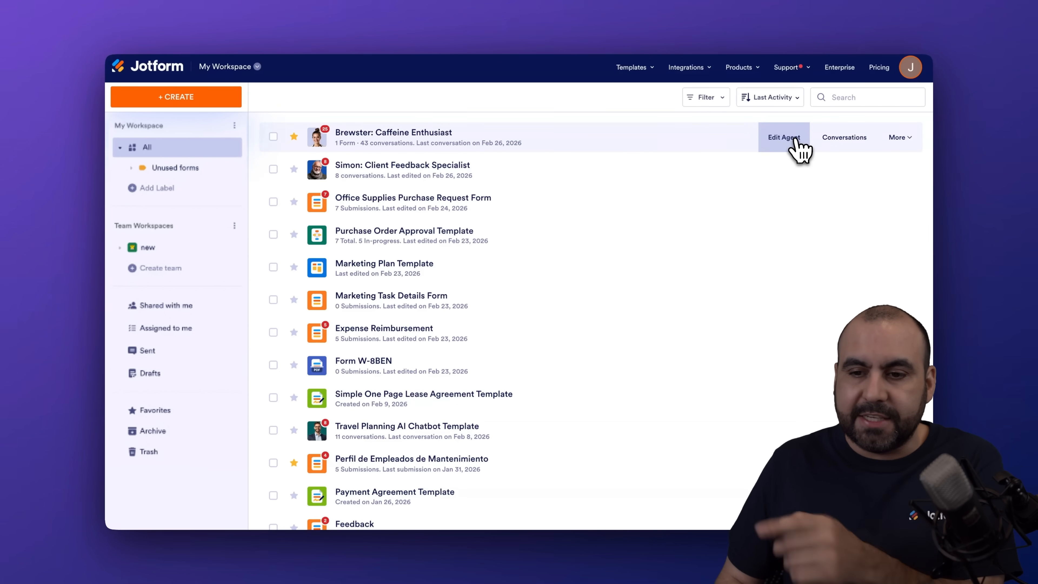
click(794, 139)
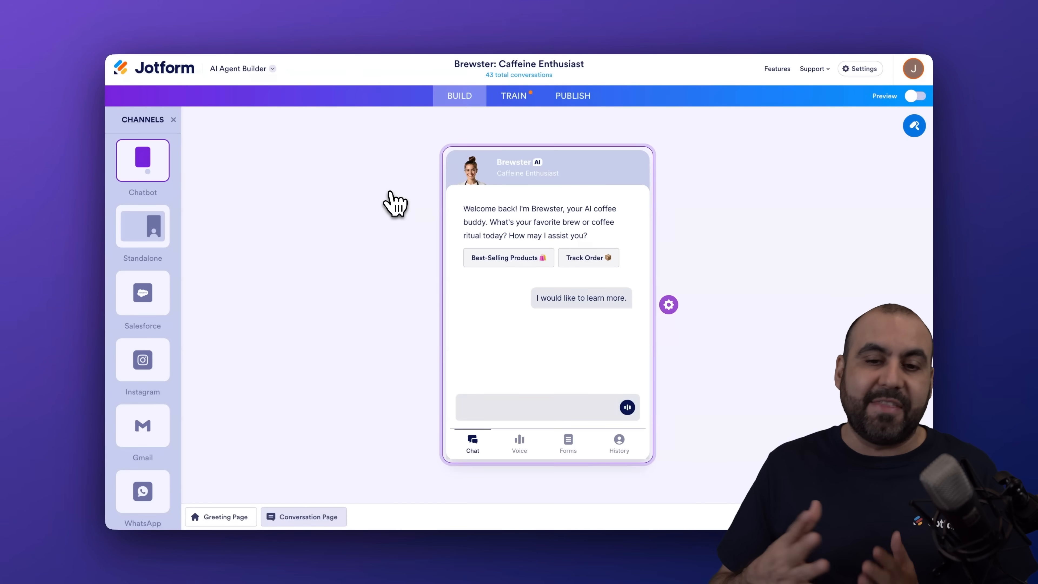
click(511, 96)
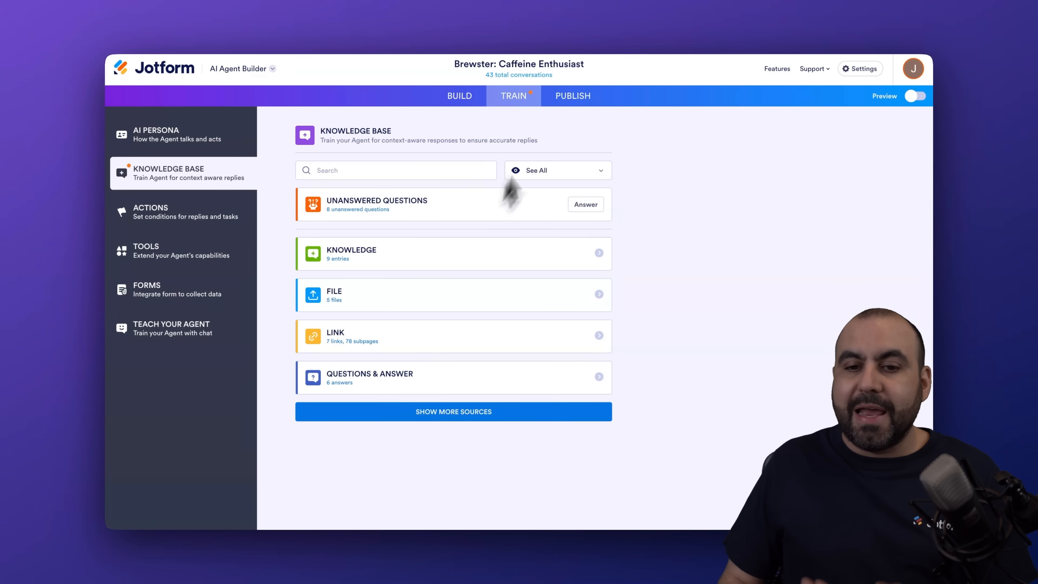
click(563, 108)
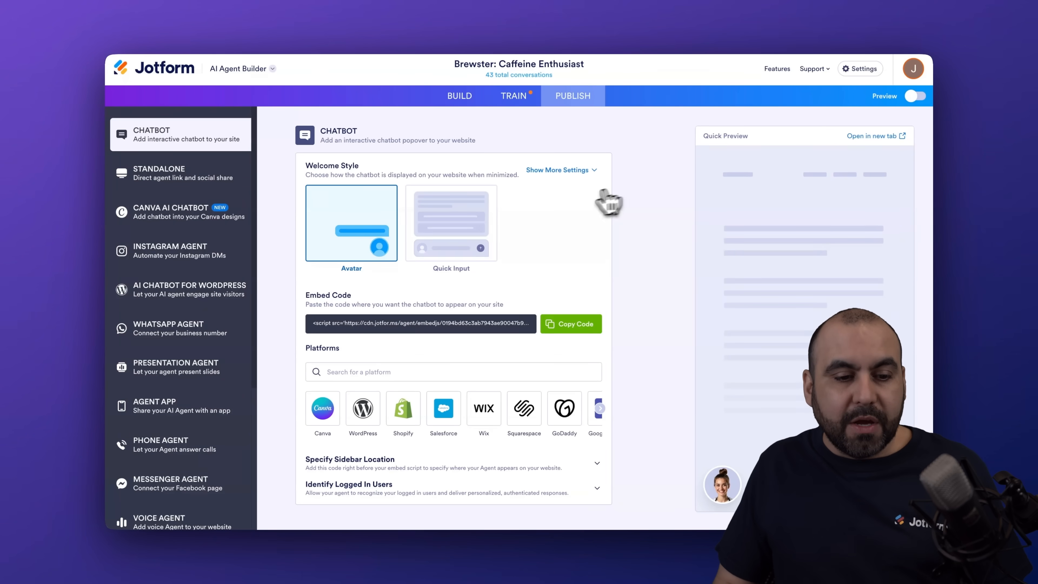
click(164, 296)
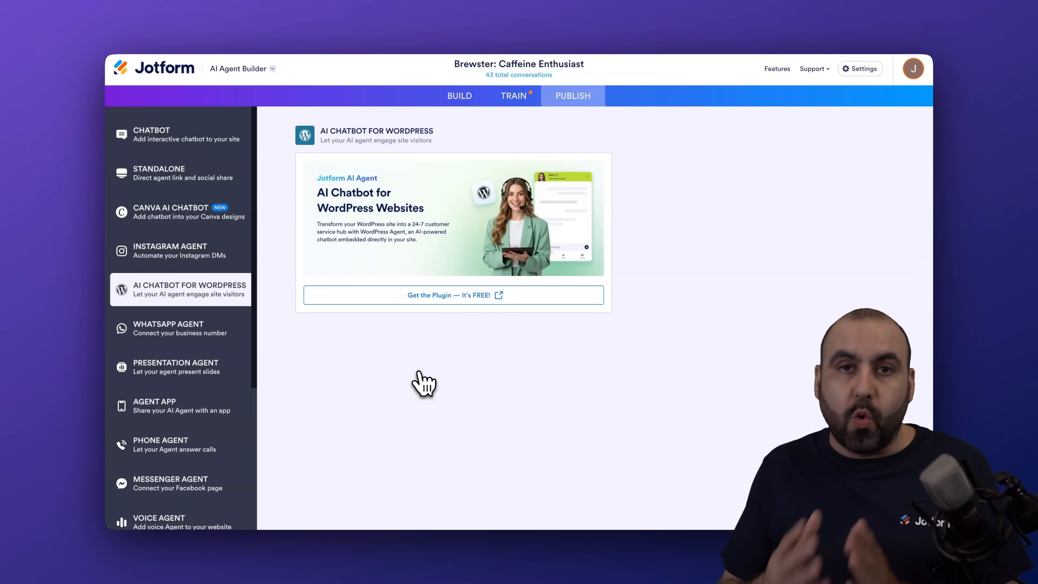
click(451, 299)
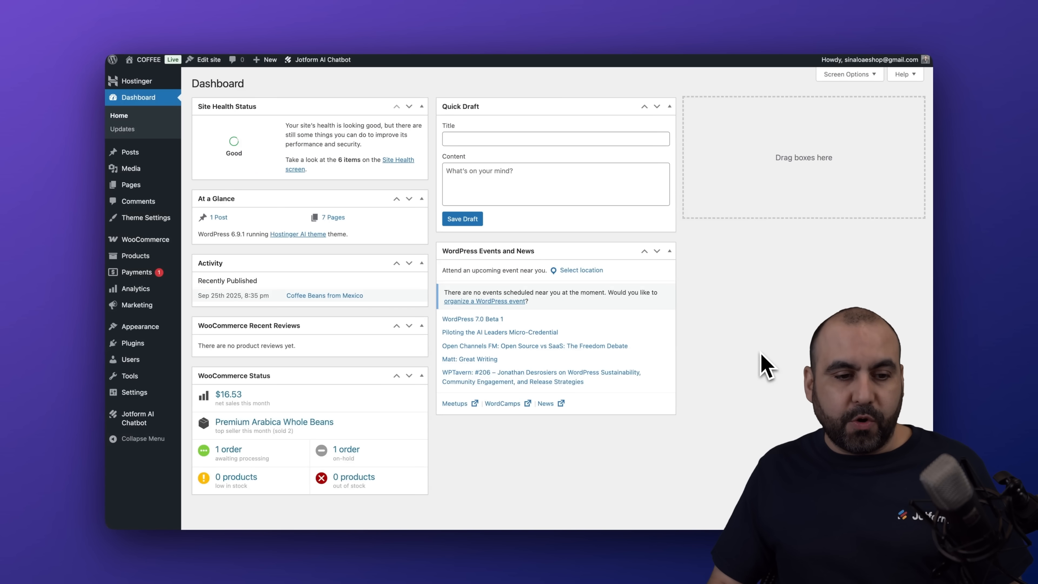
- Search Add Plugin for the Jotform AI chatbot and open its Jotform AI Chatbot admin page
mouse_move(143, 343)
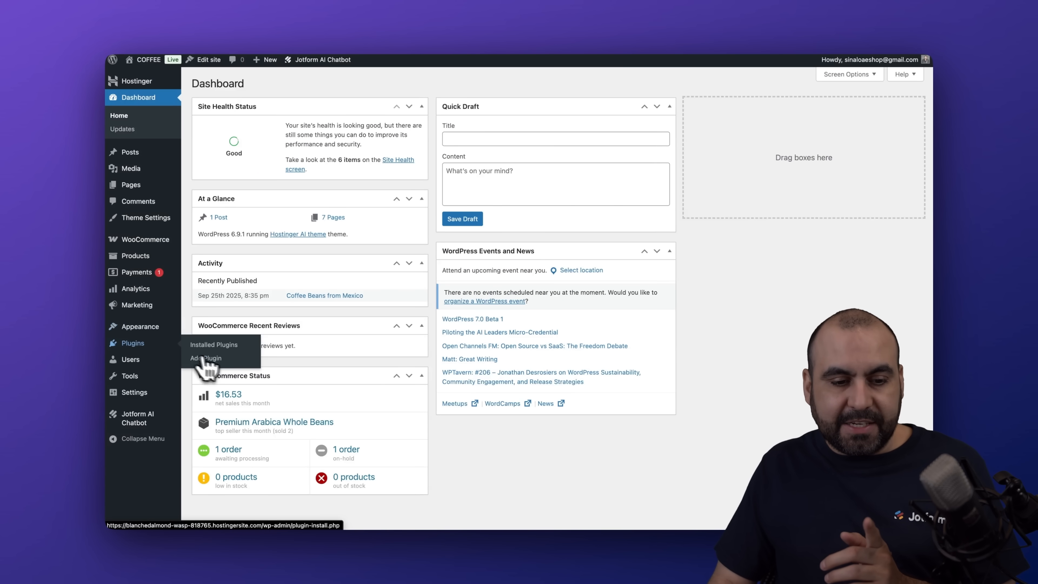
click(206, 358)
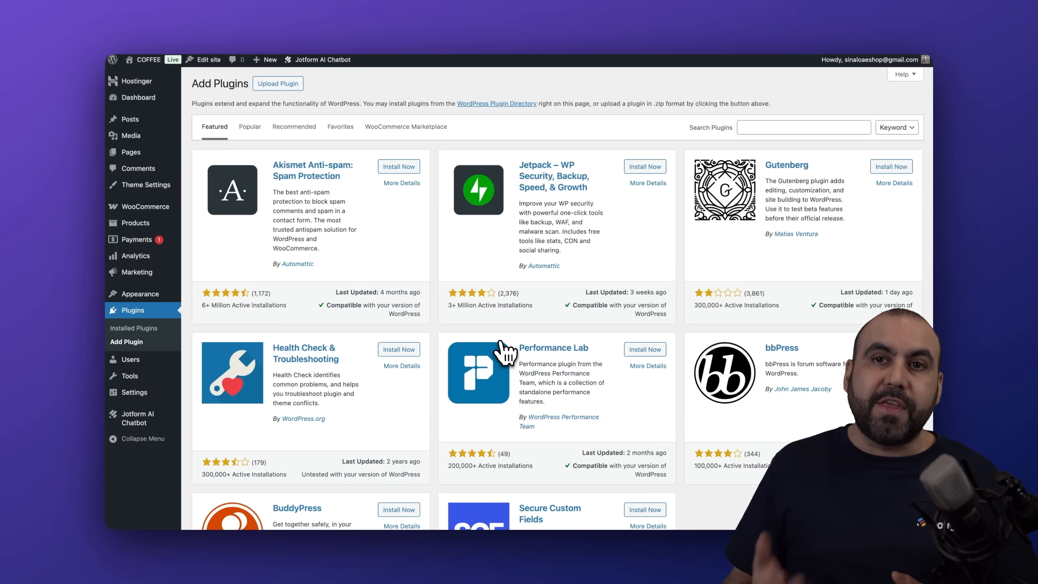
click(820, 130)
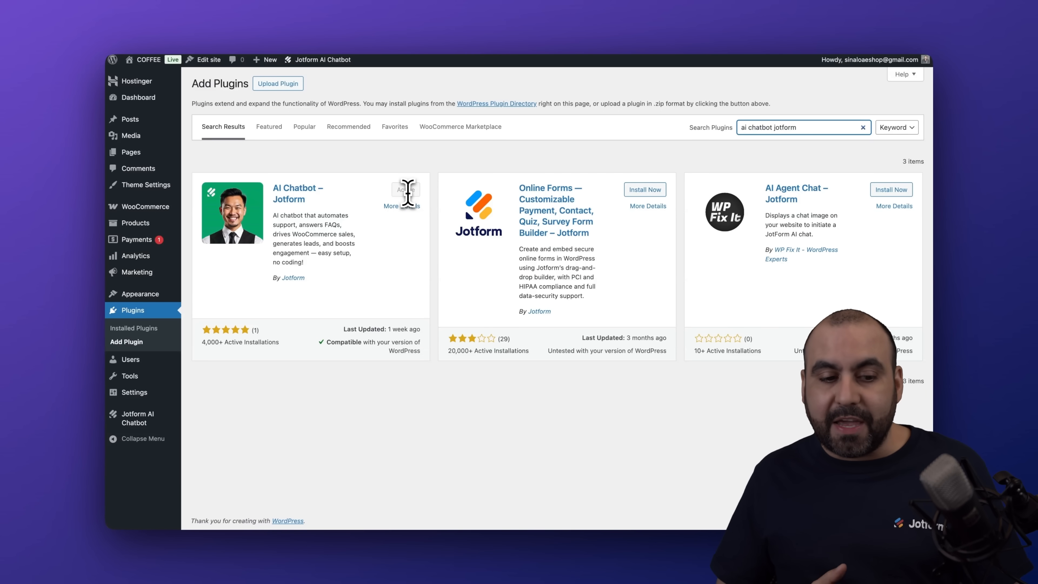
click(138, 427)
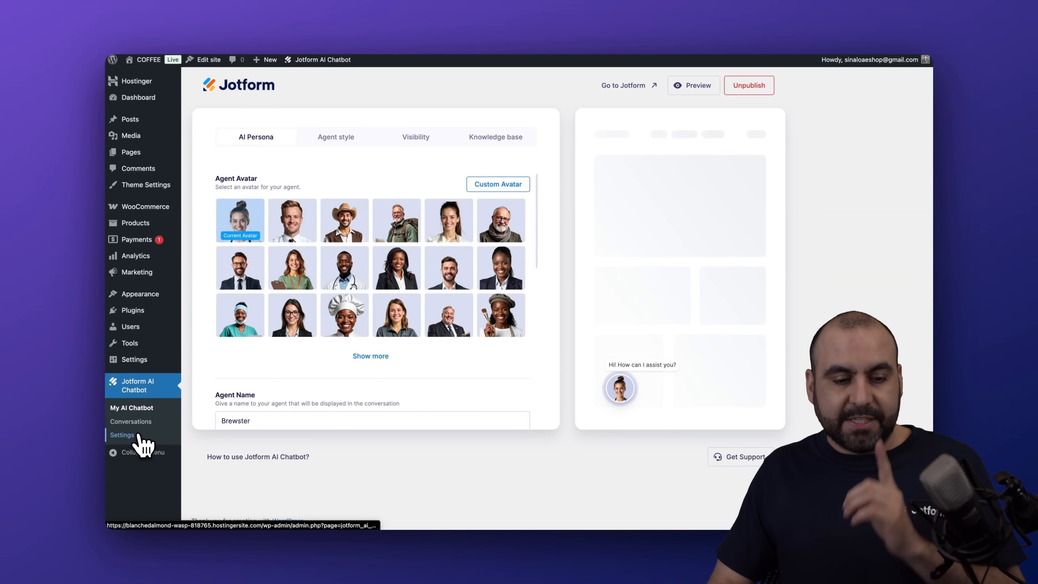
- Show the WooCommerce tab of Jotform AI Chatbot Settings with the connected store's enabled abilities
click(123, 434)
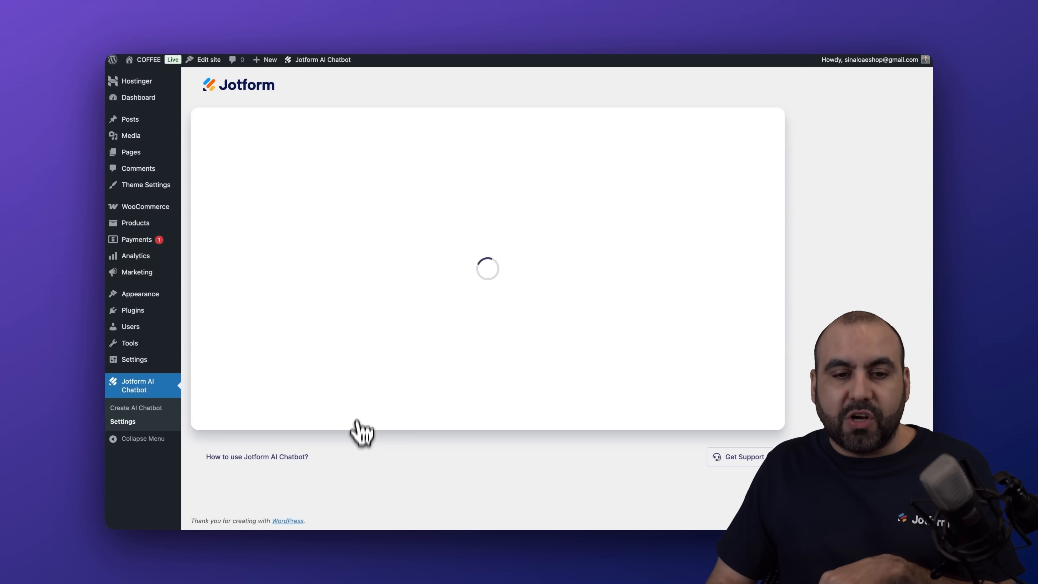
click(245, 179)
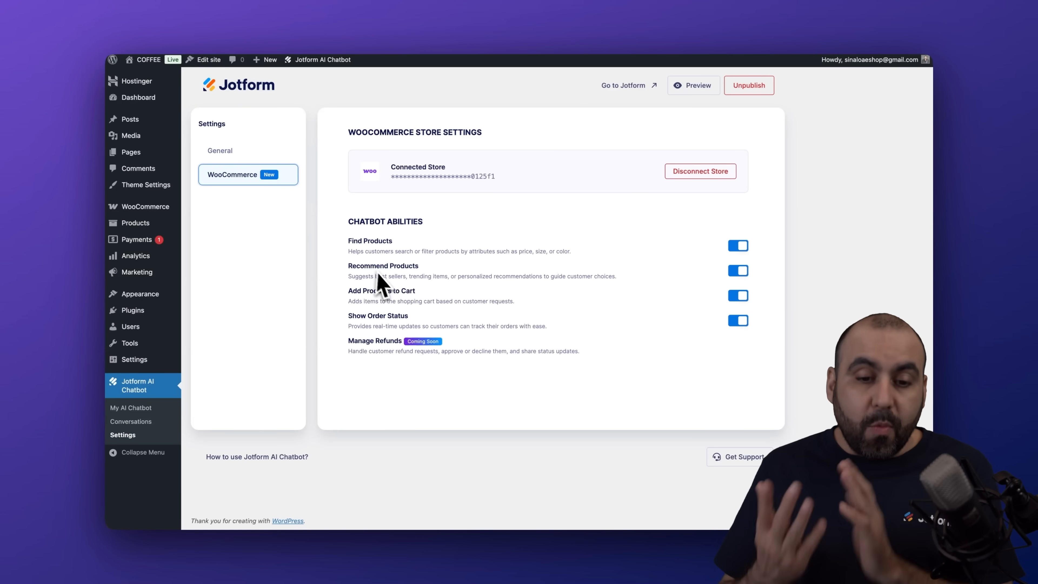
mouse_move(140, 214)
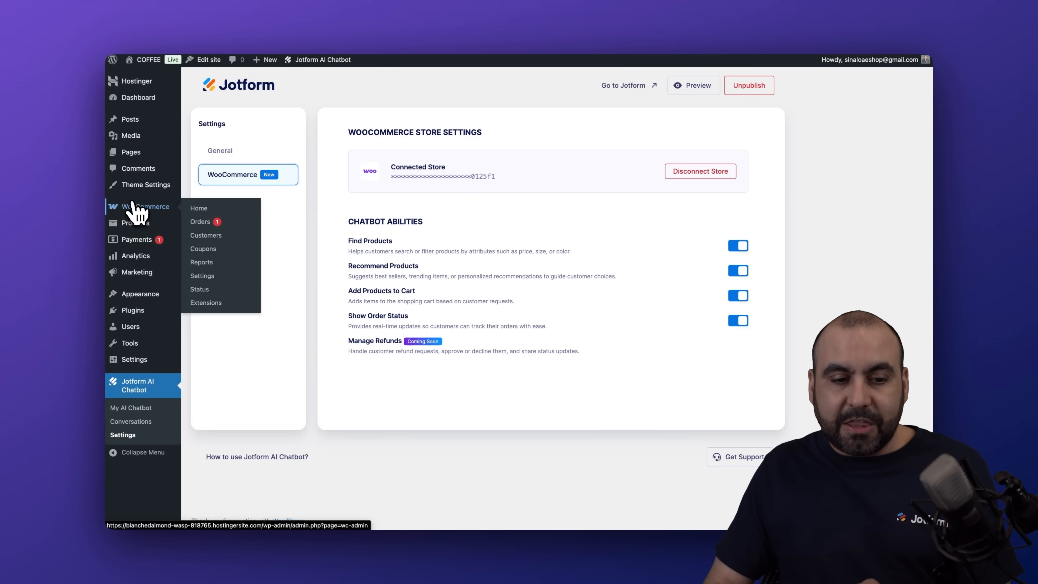
- View WooCommerce's Advanced REST API keys and new-key form, then return to Jotform AI Chatbot Settings
click(235, 278)
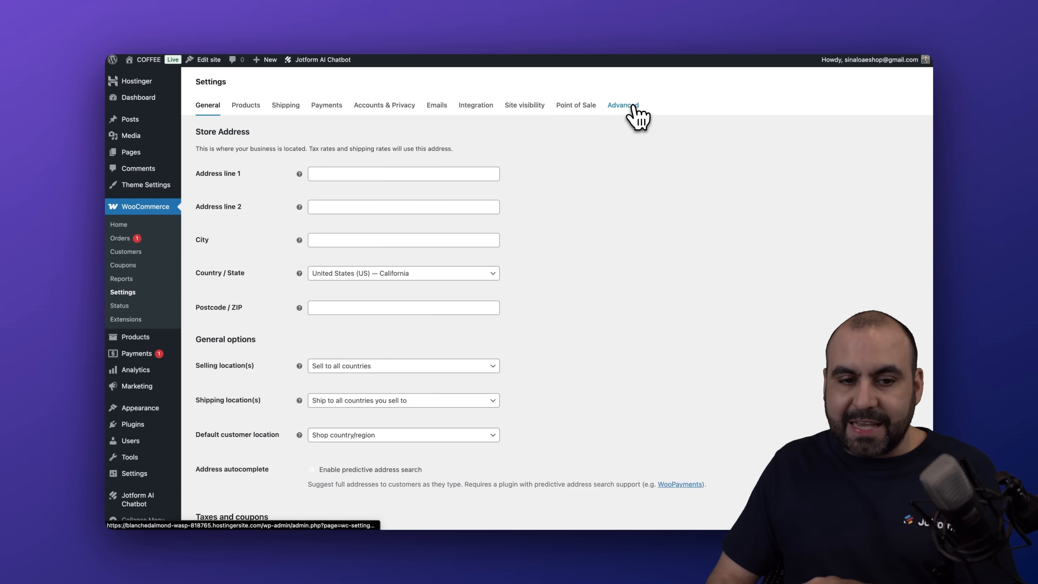
click(633, 106)
click(261, 130)
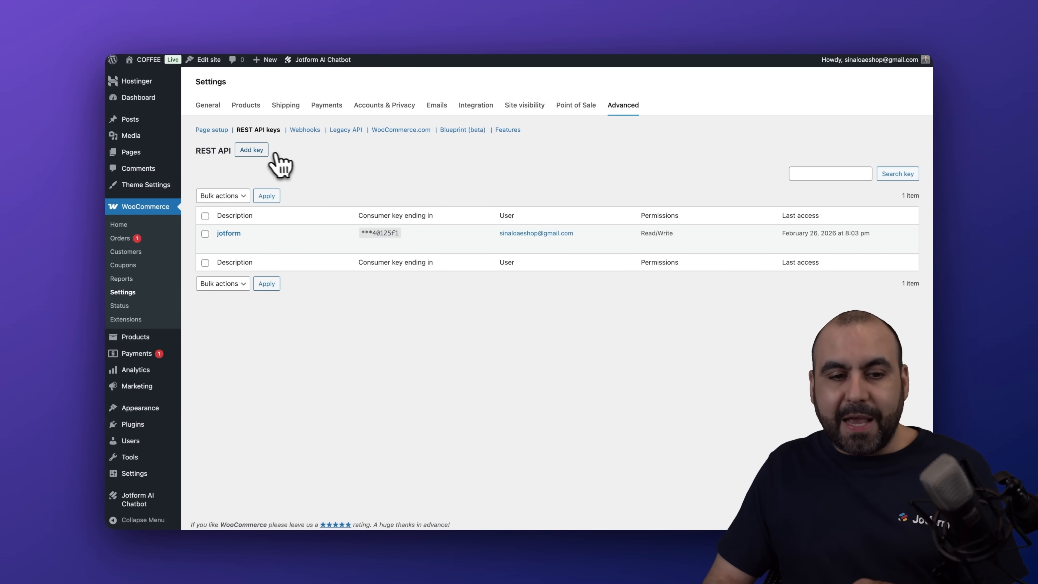
click(263, 151)
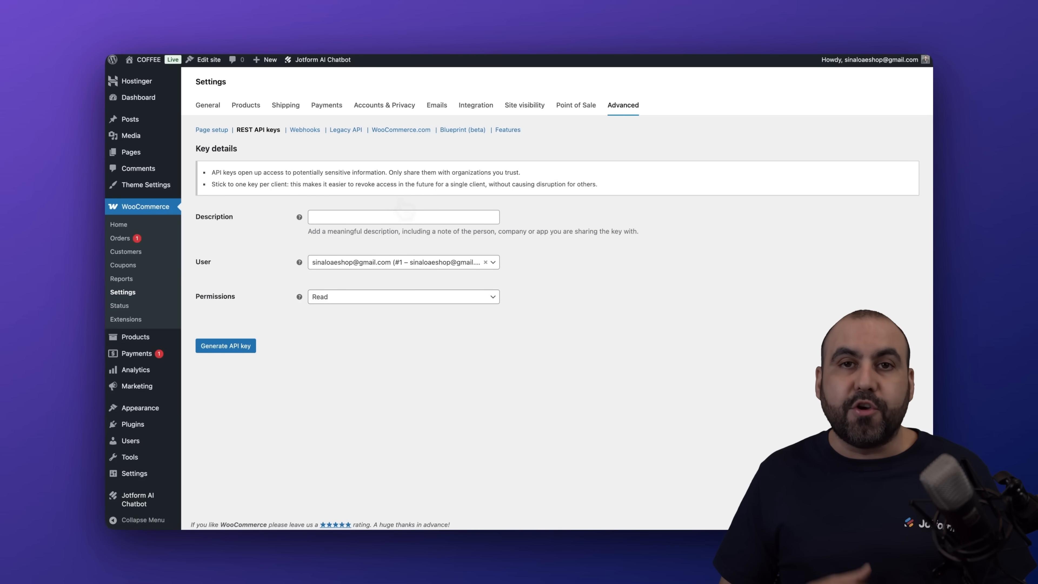
mouse_move(163, 500)
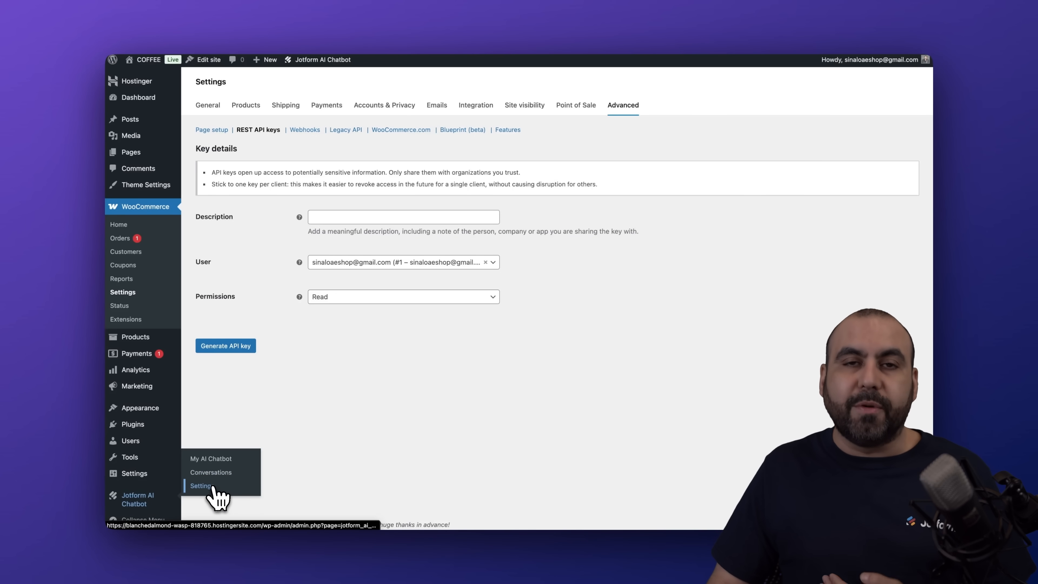
click(201, 486)
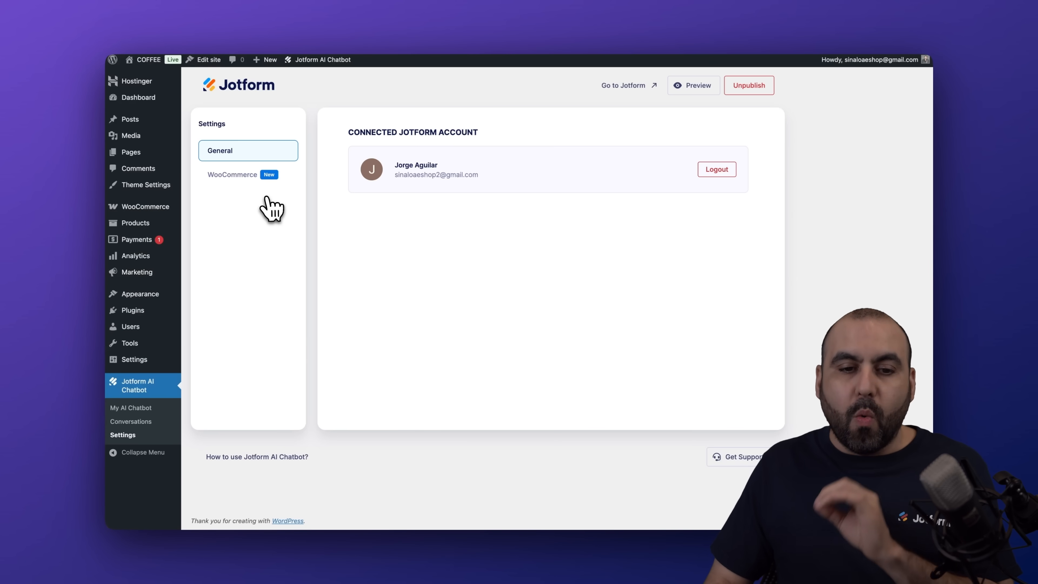
- Check the chatbot's WooCommerce abilities, then open the WooCommerce Orders list
click(250, 179)
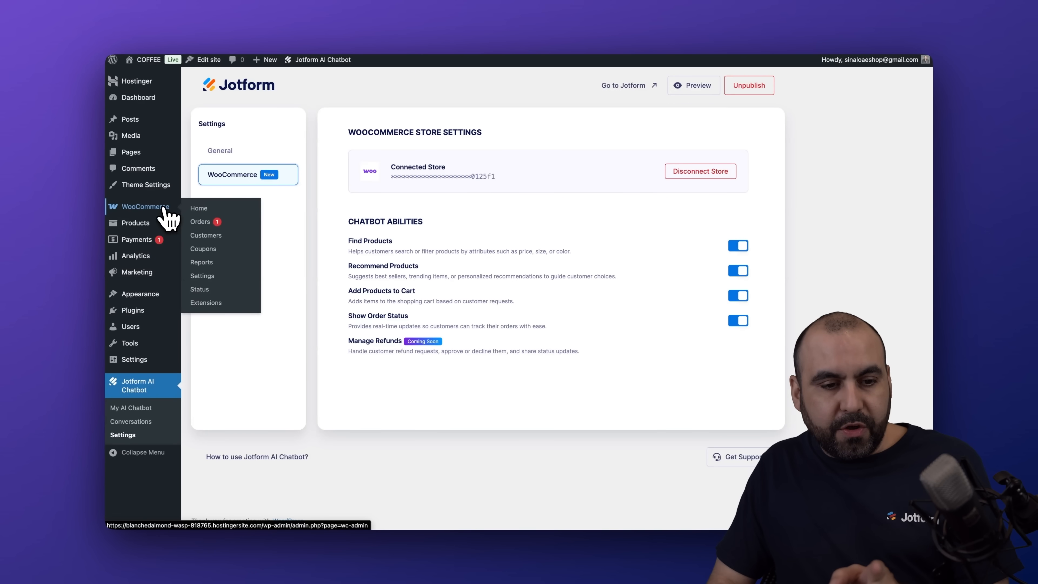
click(201, 222)
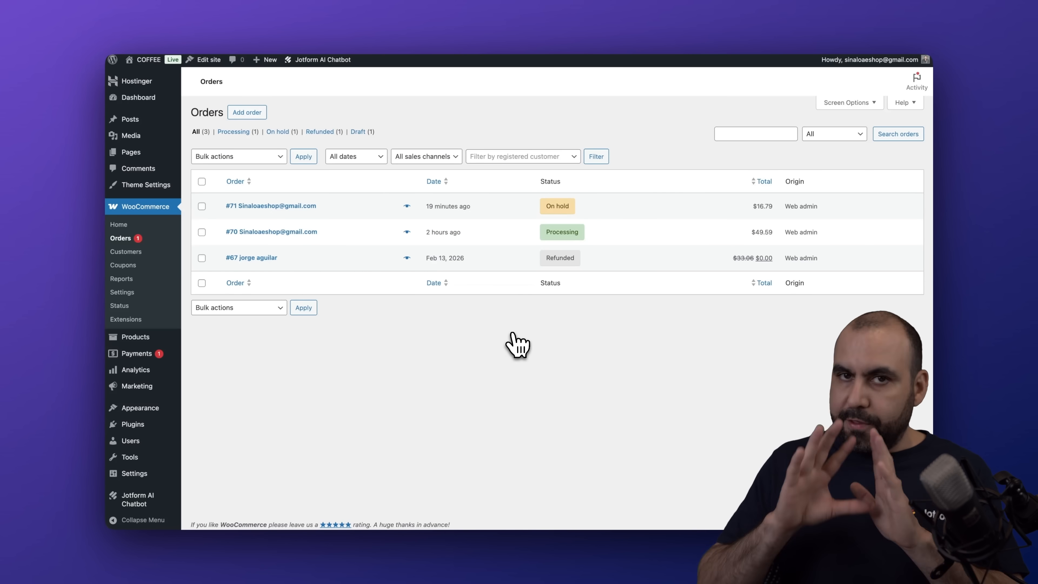
- Review the three orders' statuses, then switch to the coffee shop's storefront tab
mouse_move(567, 256)
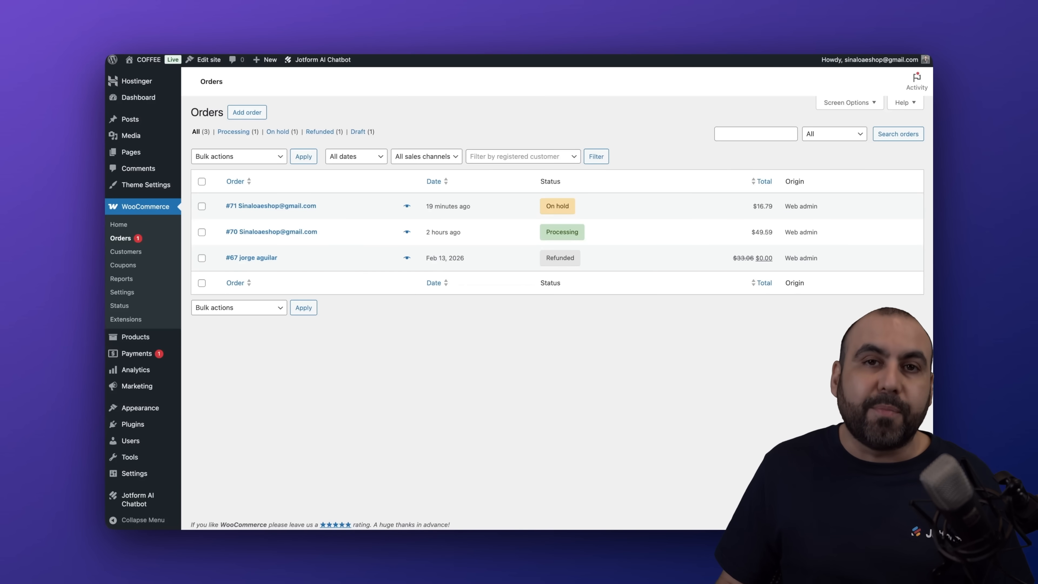
click(829, 27)
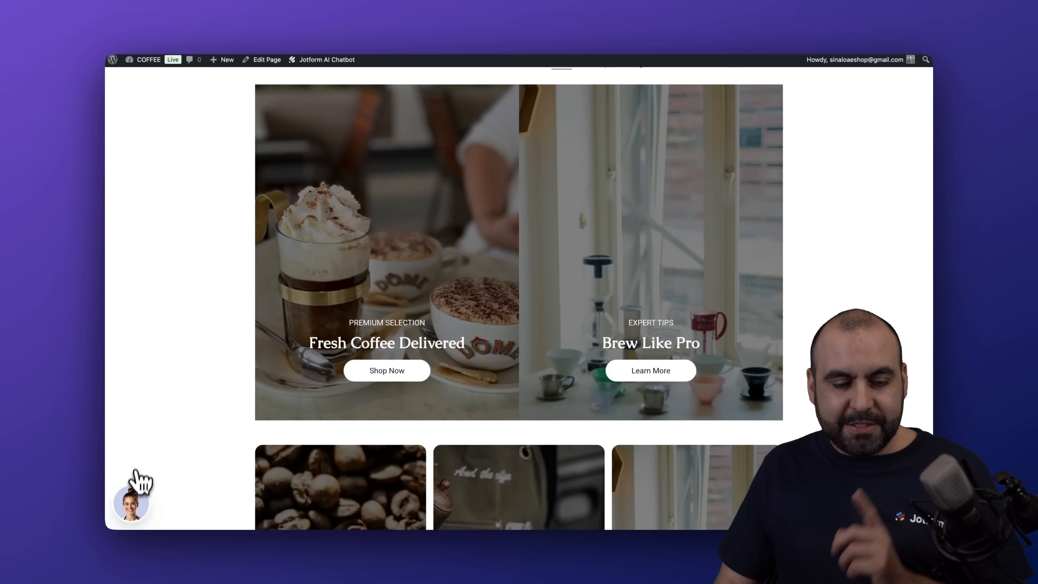
- Open the Brewster chat and track an order, sending its number and the customer's e-mail
click(131, 507)
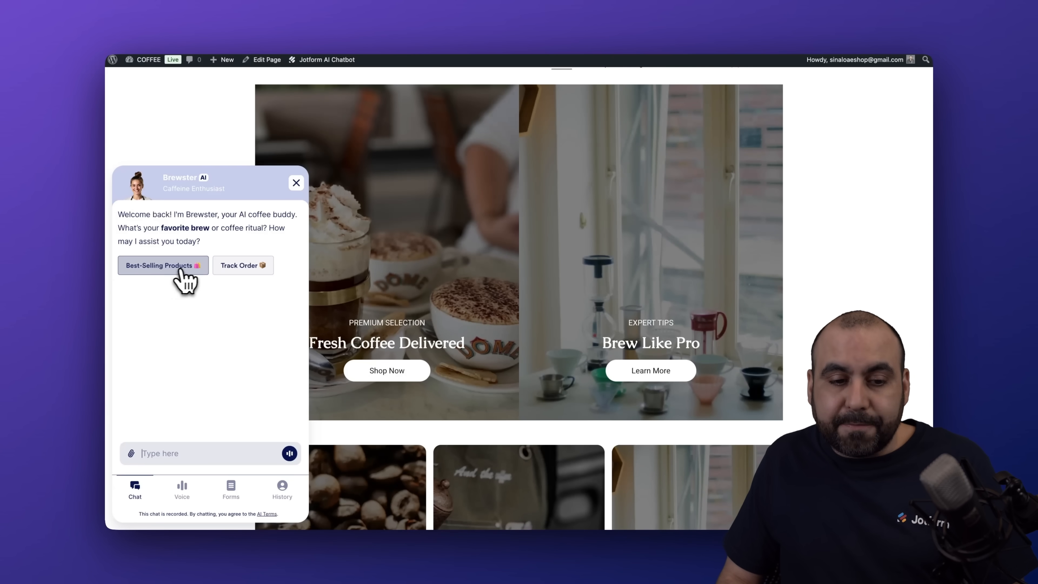
click(256, 267)
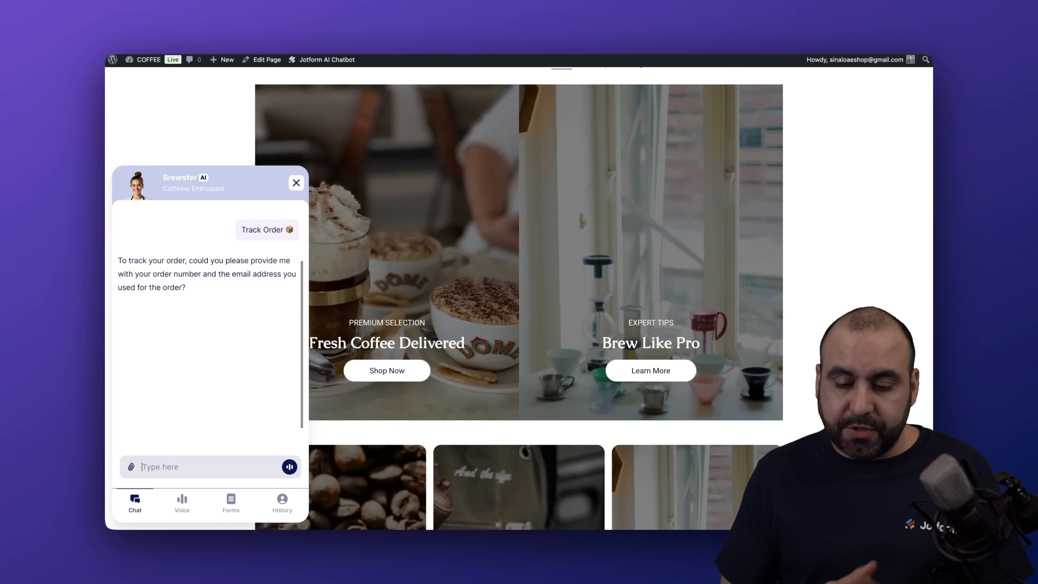
key(Return)
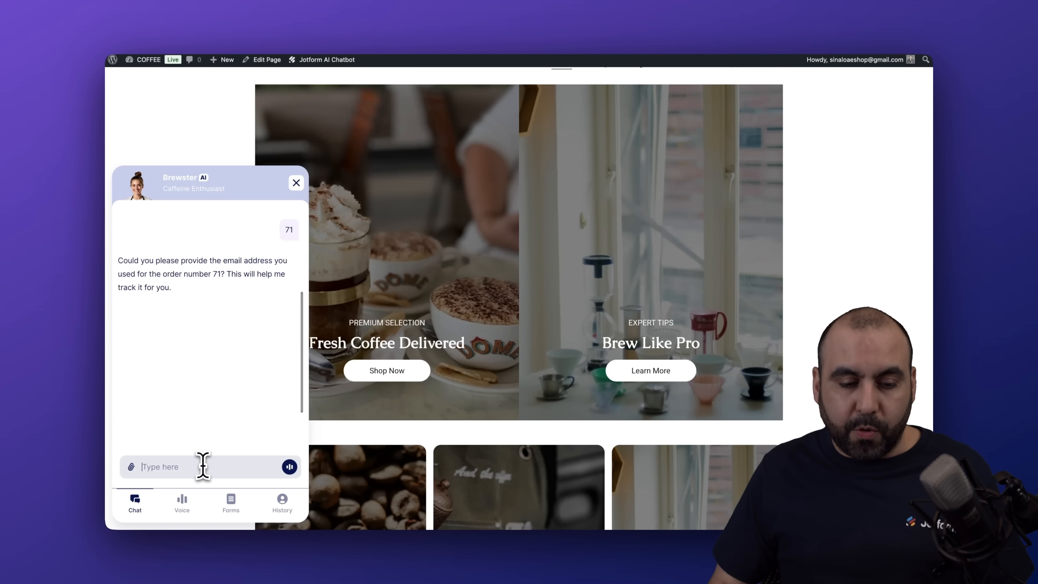
key(Return)
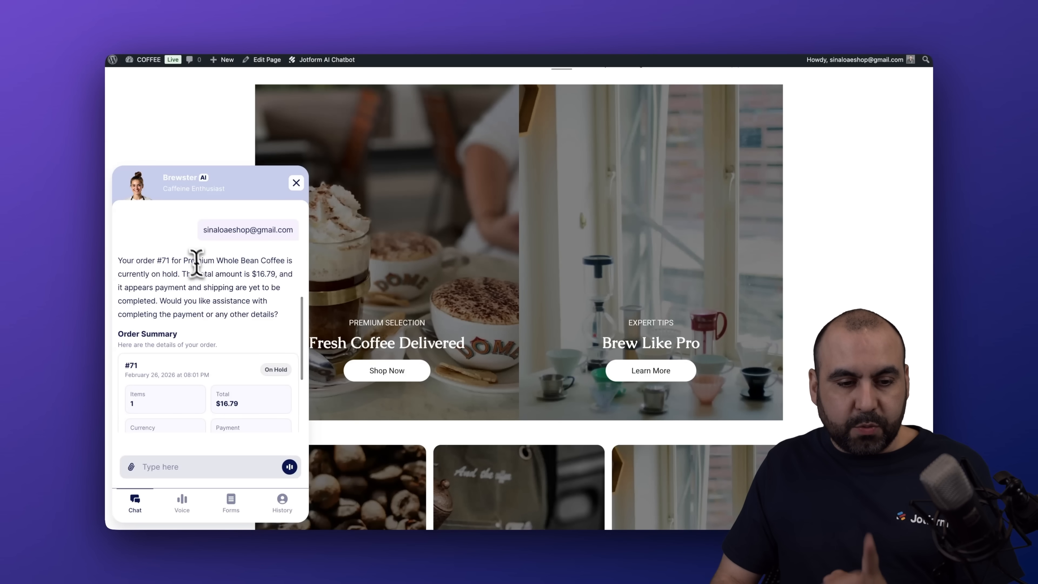
- Review the Order Summary: on hold, one Premium Whole Bean Coffee, $16.79 total
scroll(272, 274, down, 5)
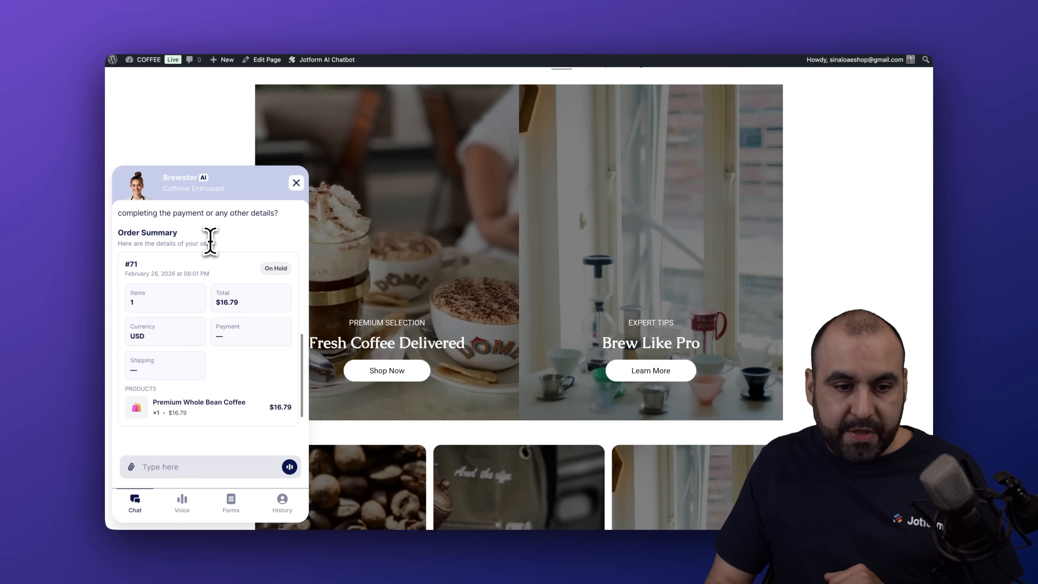
scroll(207, 239, down, 1)
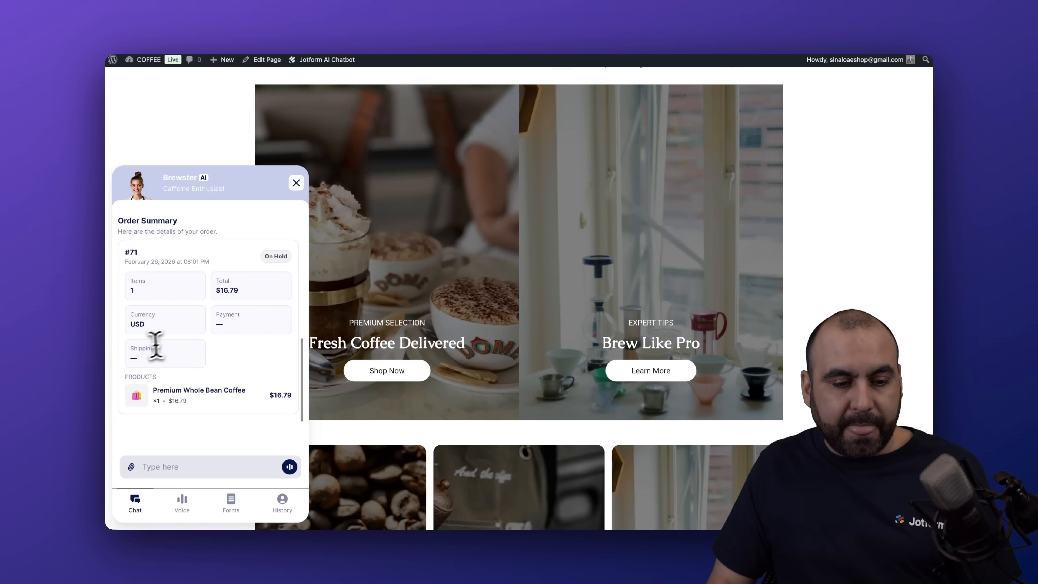
scroll(212, 356, down, 2)
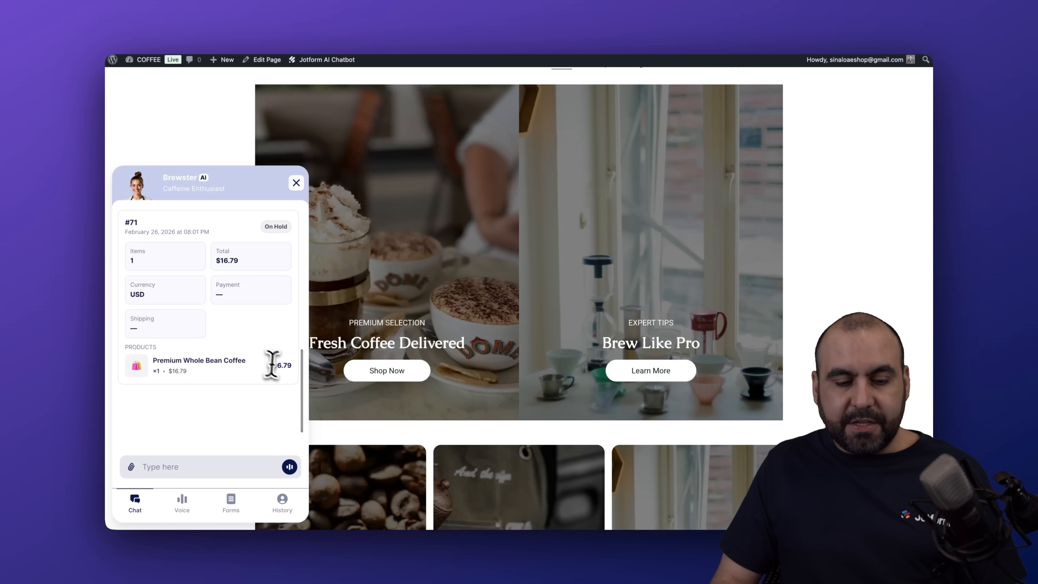
click(210, 466)
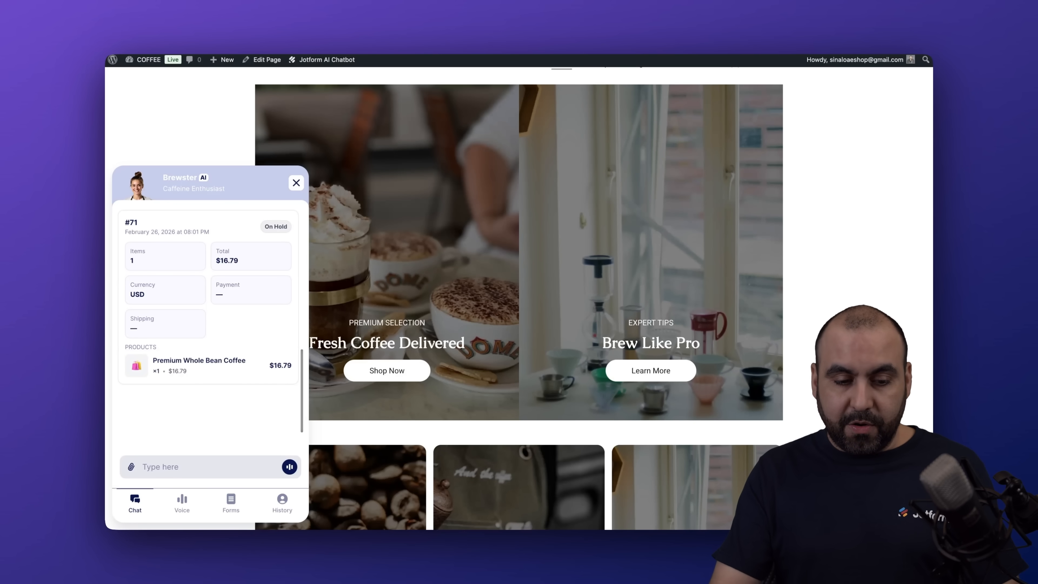
- Check the Orders list, then ask Brewster about refunded order #67 and review its $33.06 summary
click(756, 26)
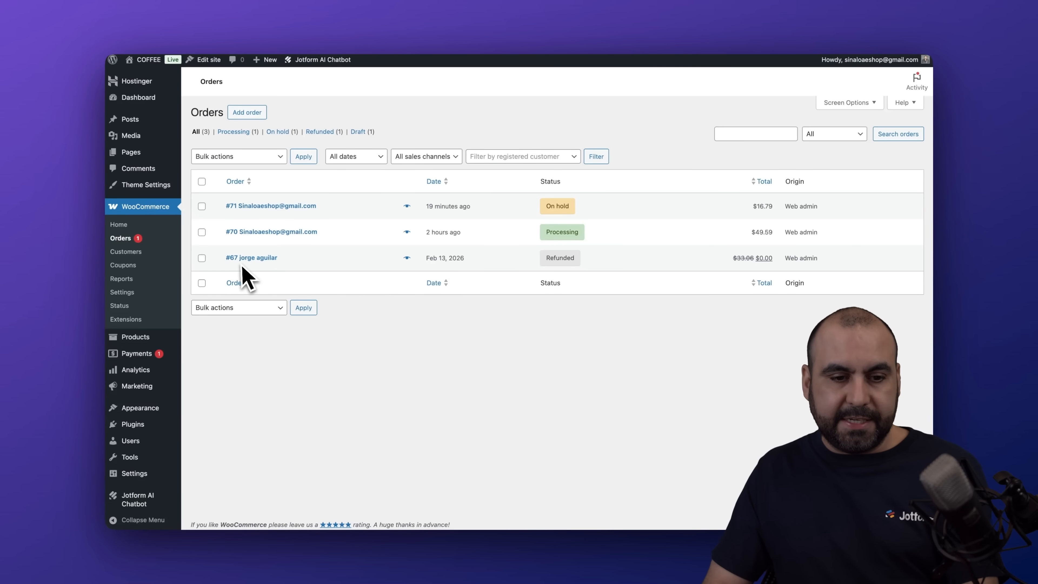
click(836, 23)
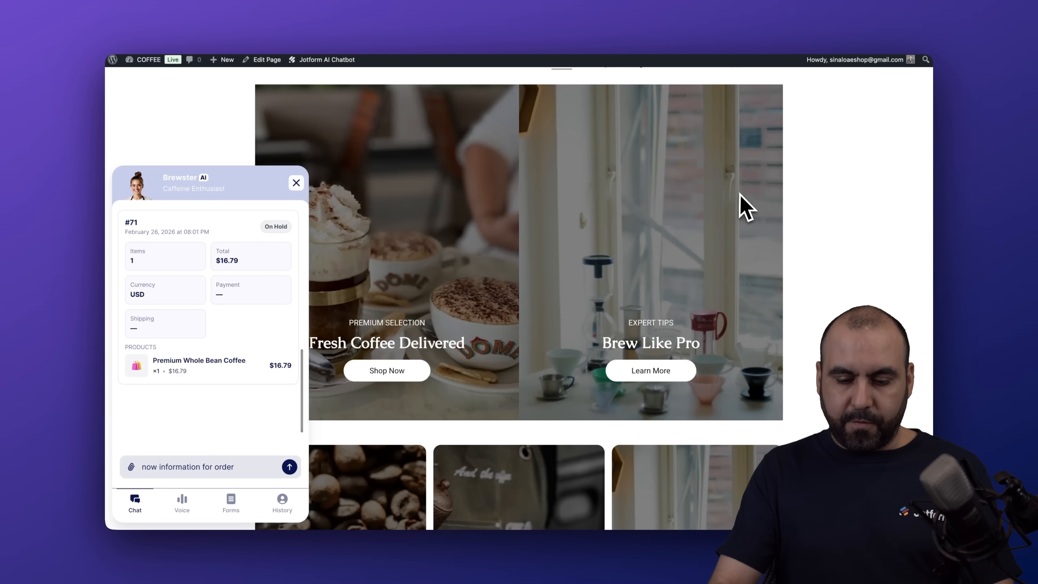
key(Return)
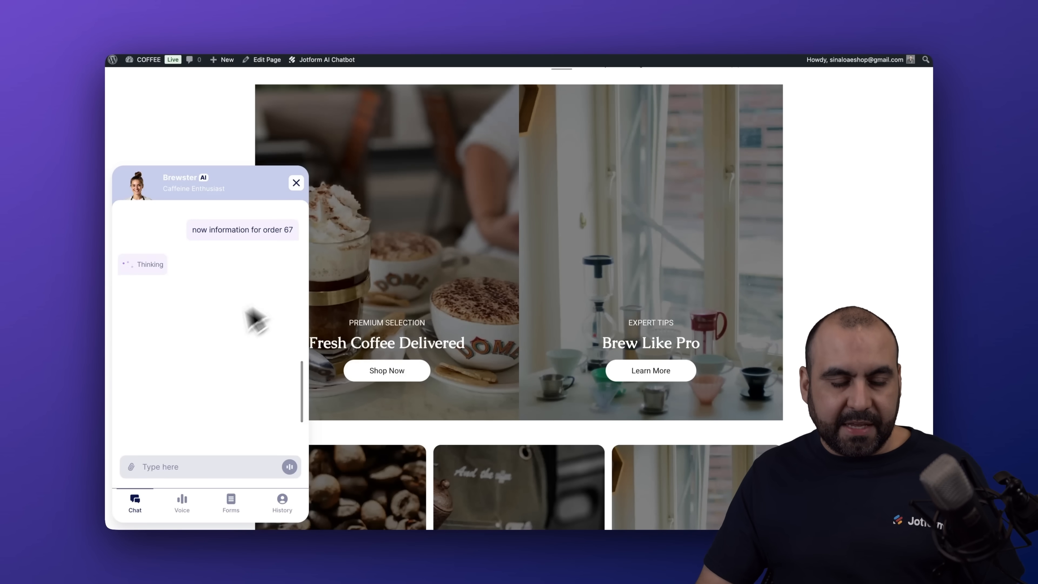
scroll(231, 307, down, 1)
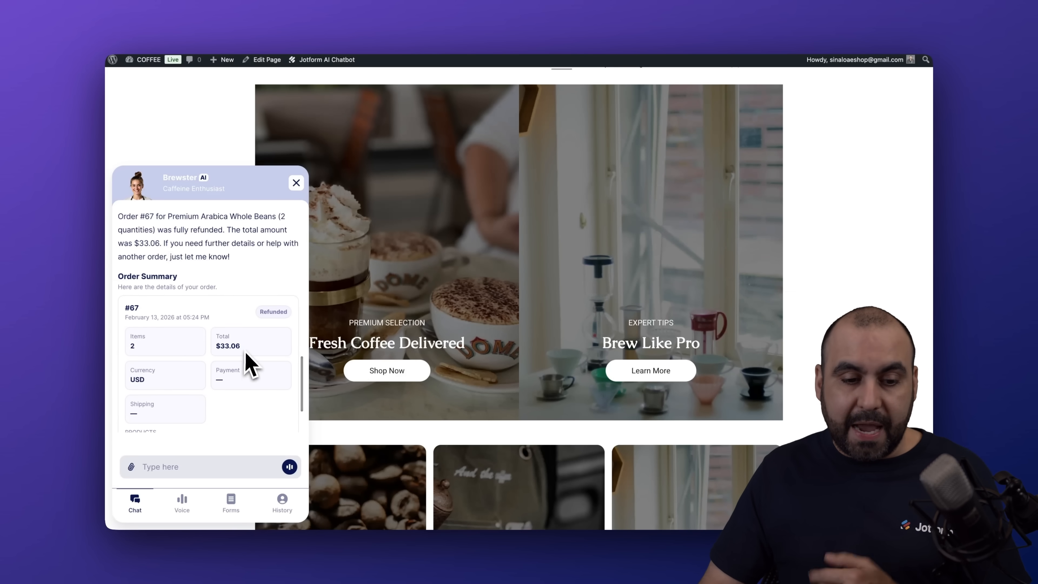
scroll(248, 362, down, 3)
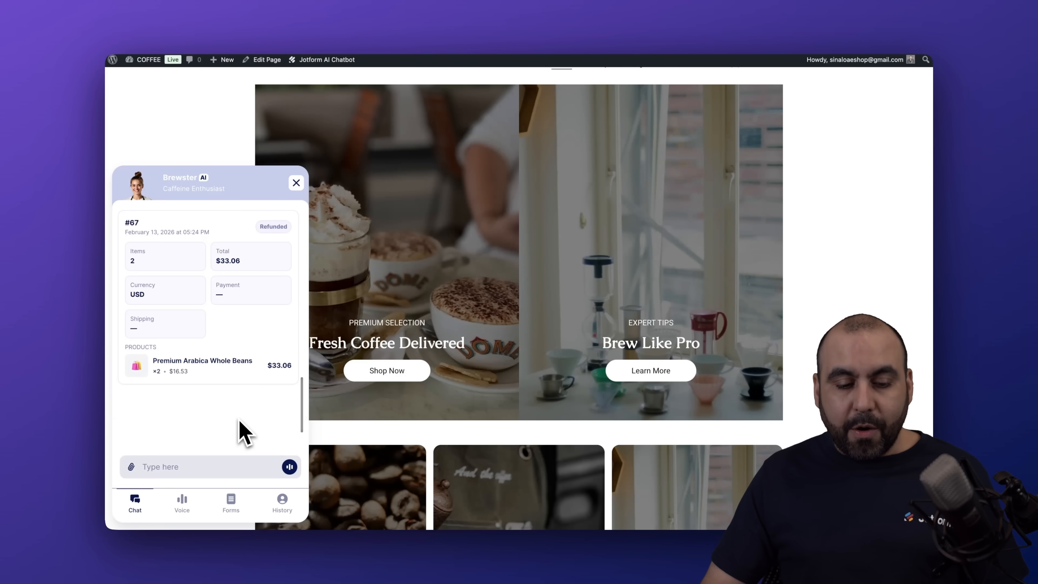
- Ask Brewster 'I want to cancel an order', giving order number 72 and the customer's e-mail
click(220, 470)
text(I want to cancel an order)
key(Return)
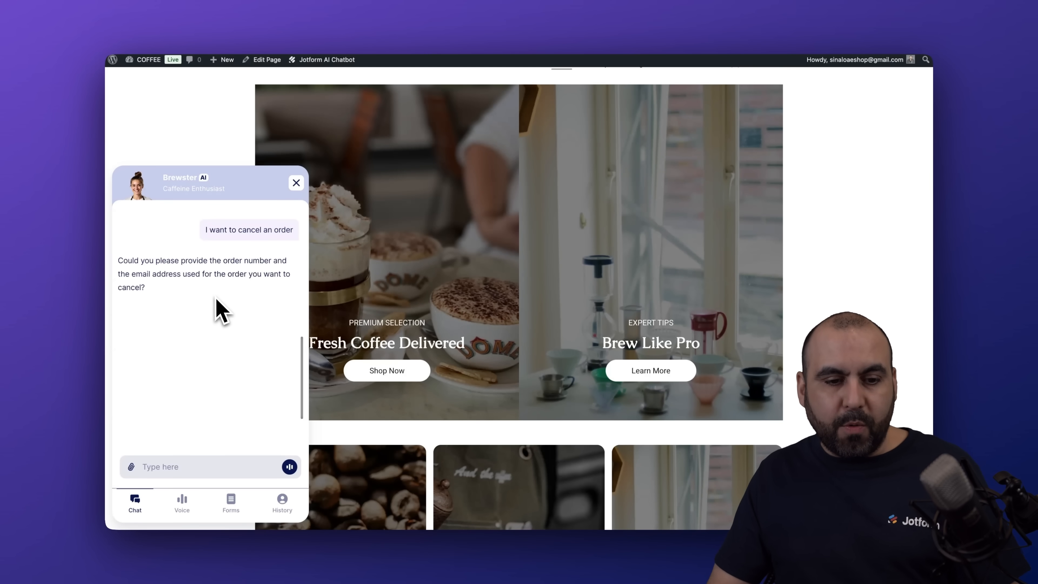
text(72)
key(Return)
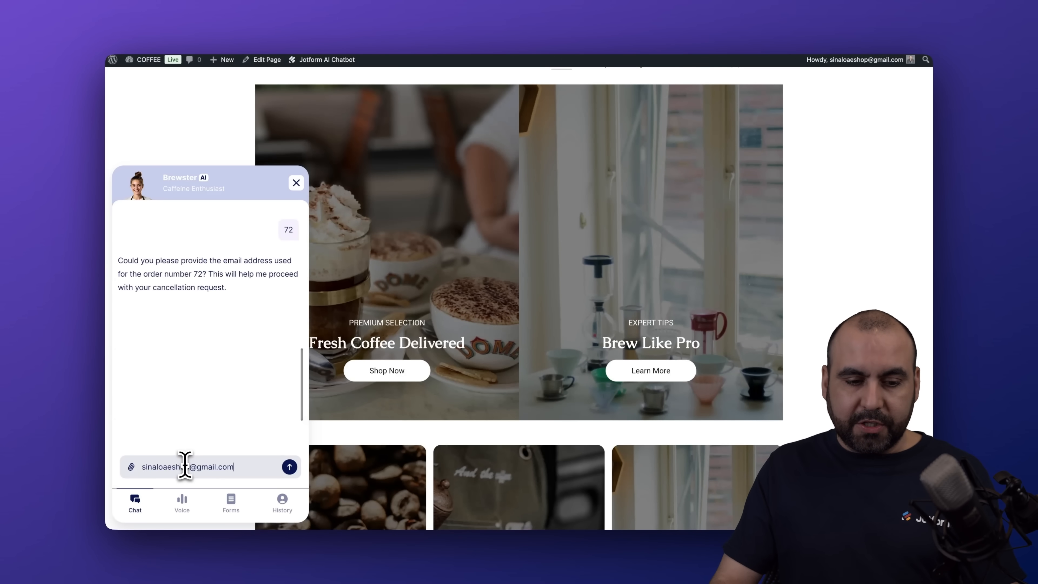
key(Return)
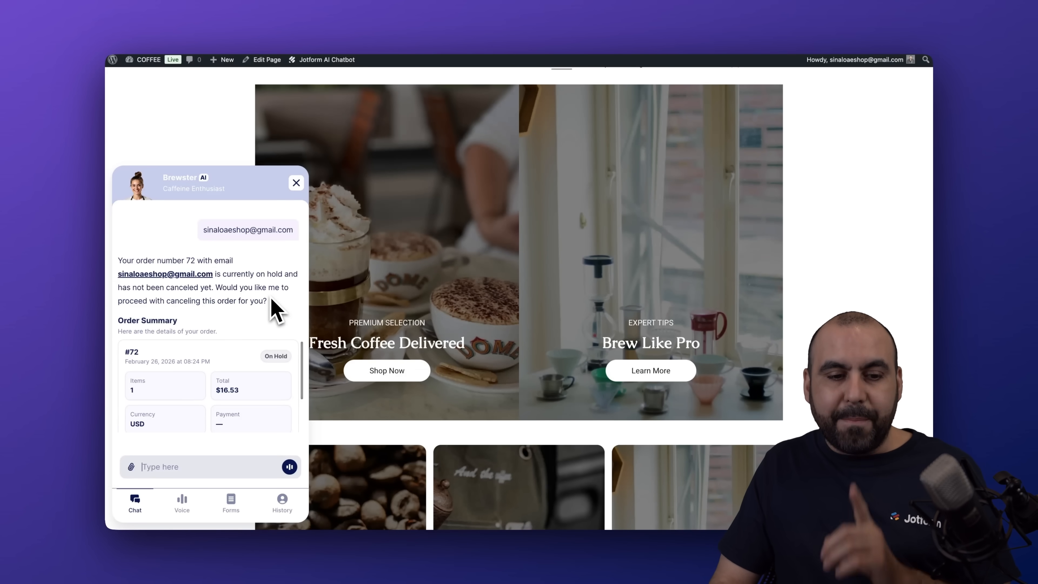
- Confirm the cancellation and check the summary reads Cancelled: 1 Premium Arabica Whole Beans, $16.53
scroll(273, 299, down, 3)
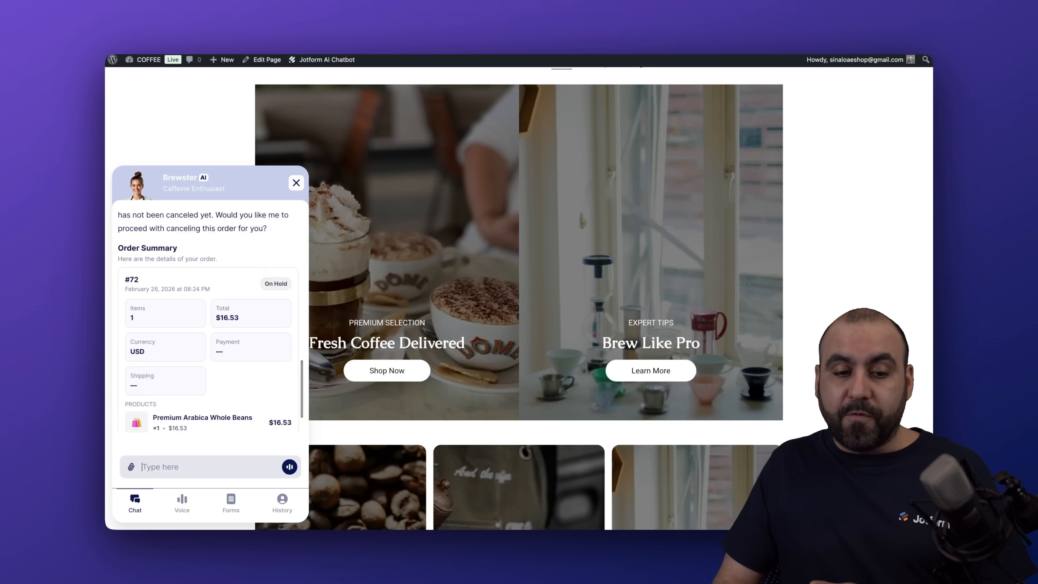
scroll(266, 270, down, 2)
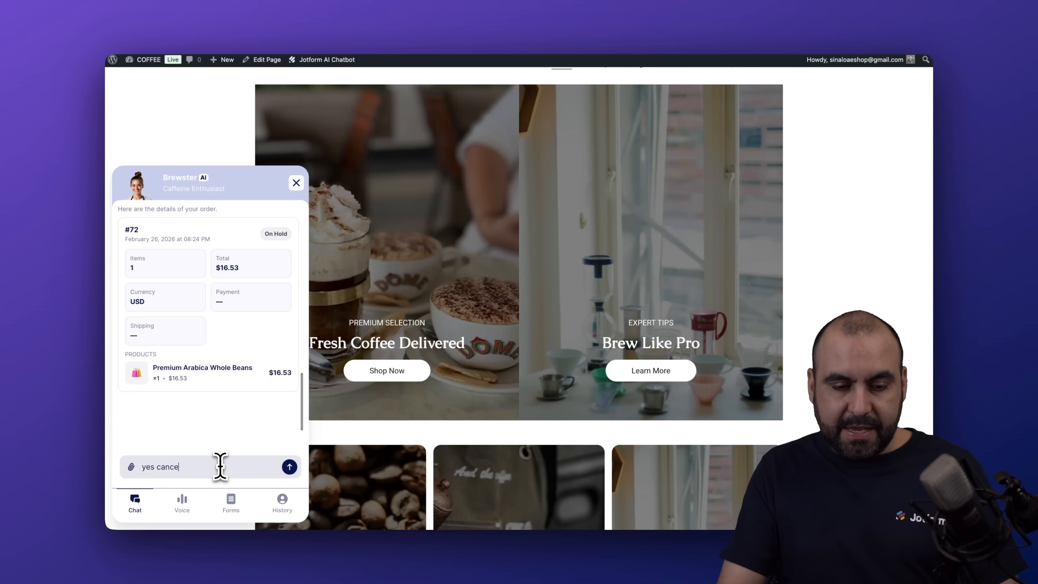
text(l)
key(Return)
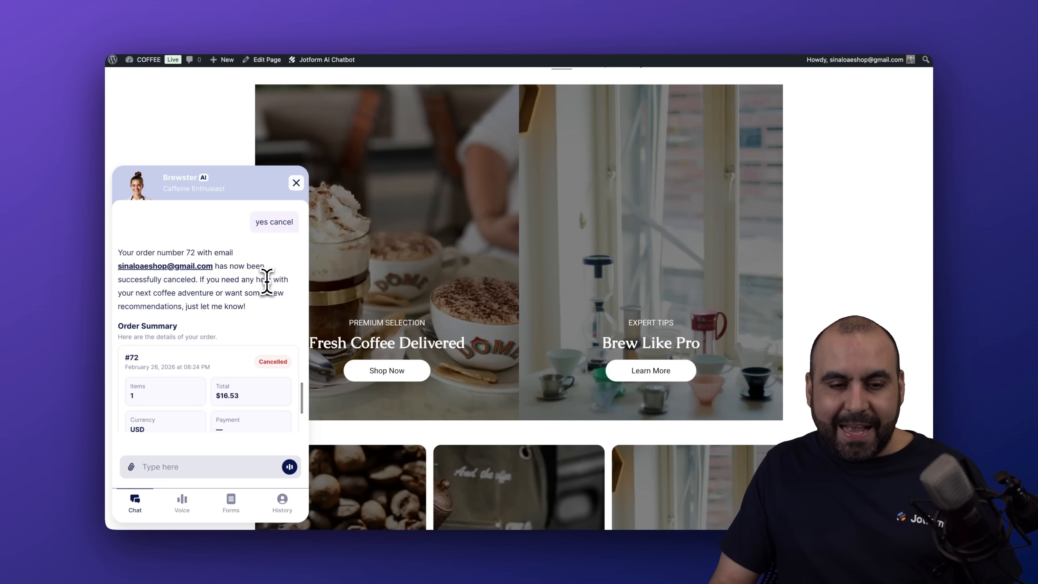
scroll(267, 289, down, 5)
scroll(266, 294, down, 1)
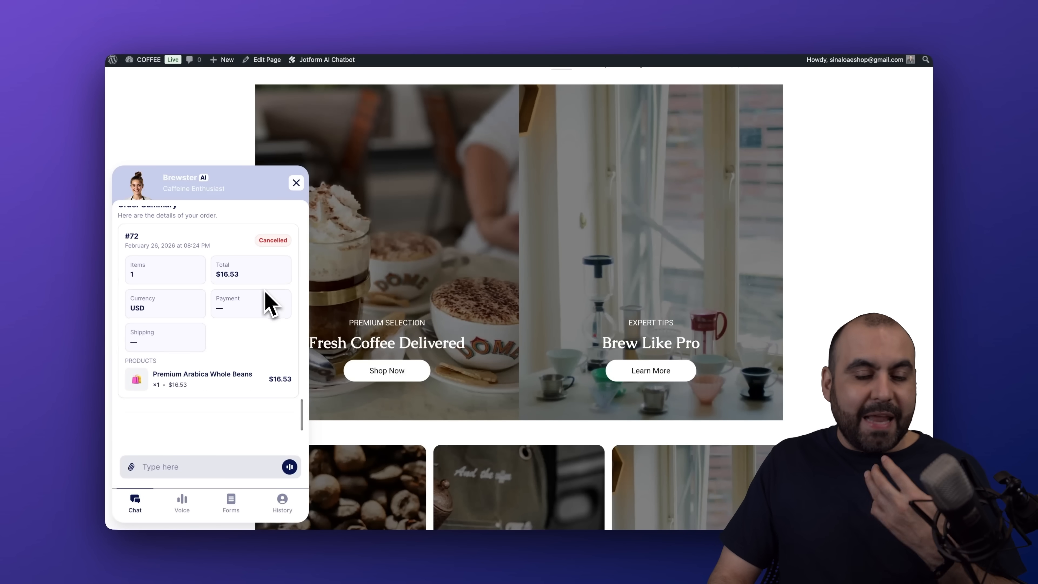